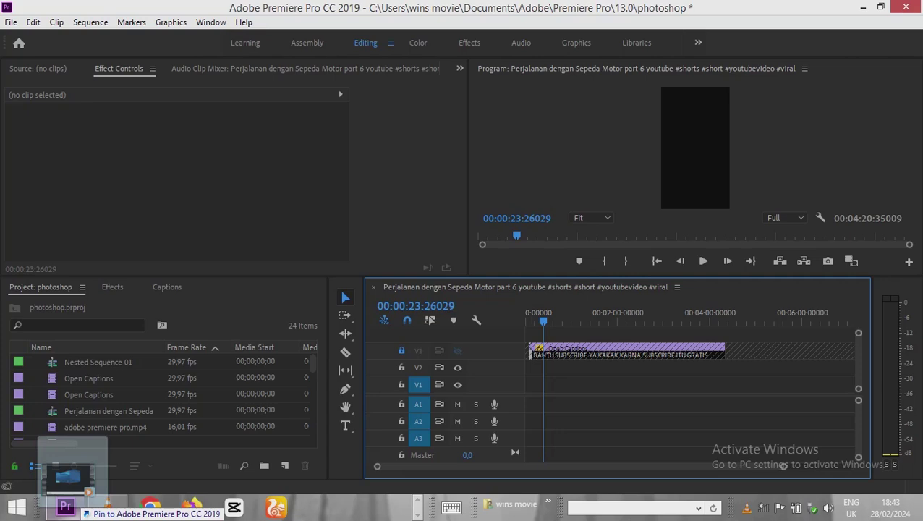
# Step: Import photoshop.mp4, place it on track V2, and apply Scale to Frame Size
pyautogui.moveTo(65, 507); pyautogui.dragTo(120, 428)
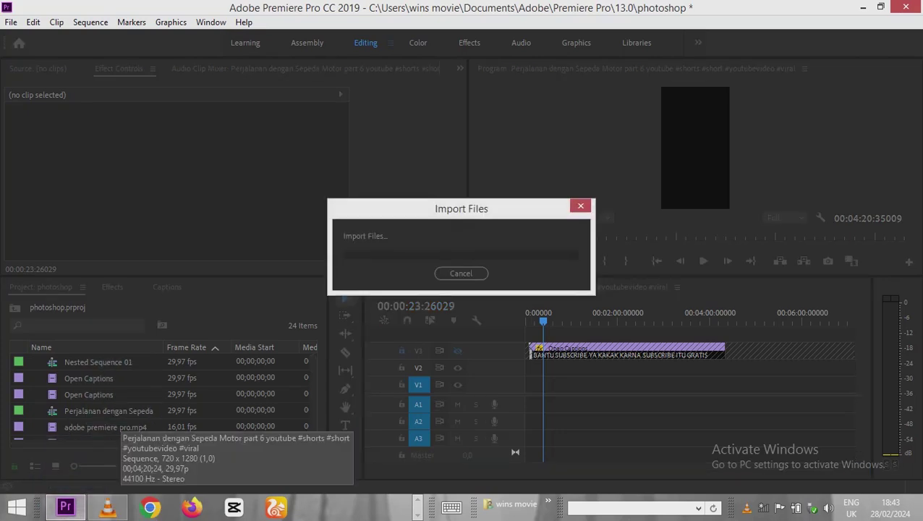
pyautogui.moveTo(89, 410); pyautogui.dragTo(536, 366)
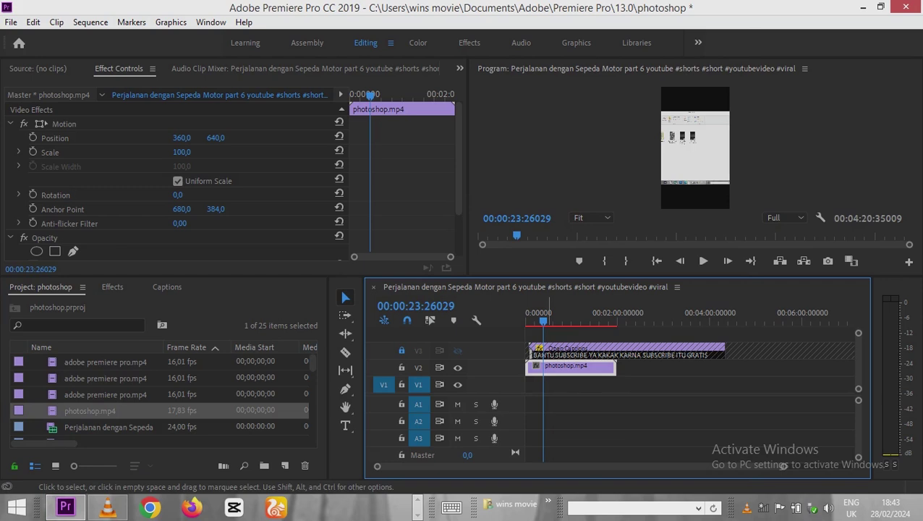
pyautogui.rightClick(546, 366)
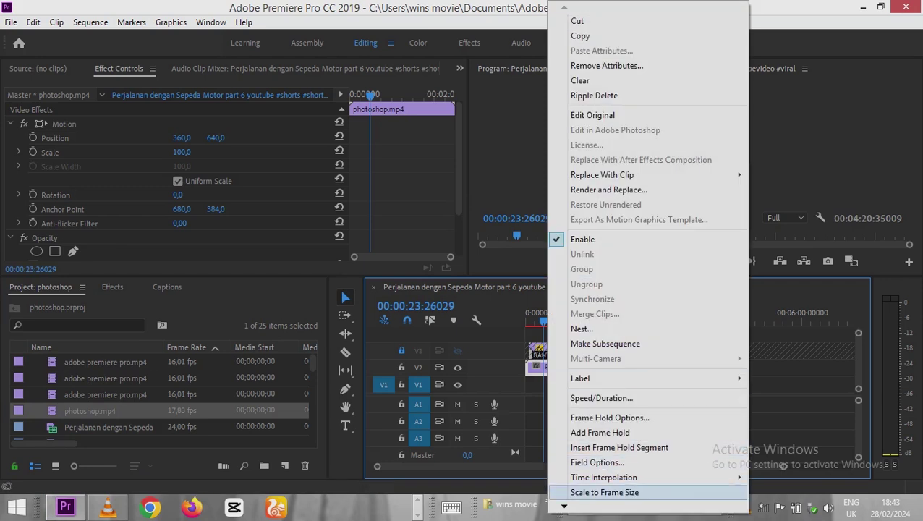
pyautogui.click(605, 492)
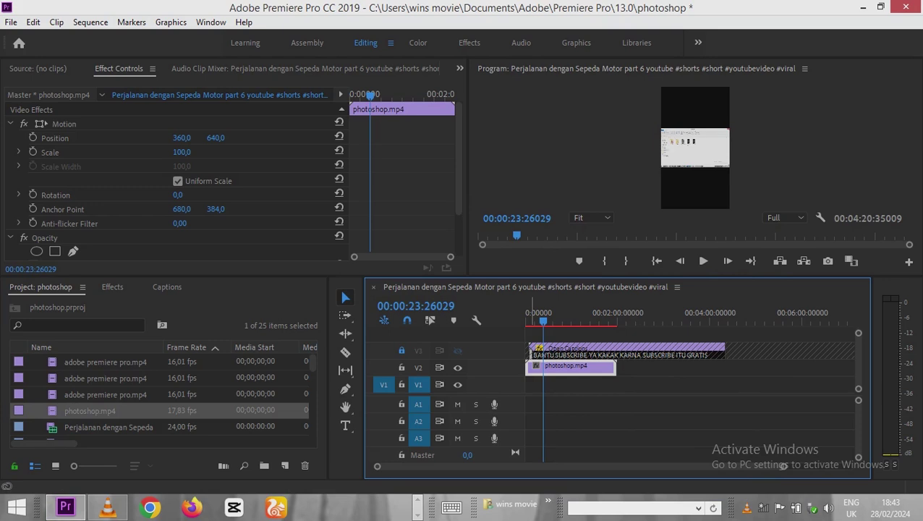
# Step: Move the subscribe caption on V3 to start at the beginning of the sequence
pyautogui.press('Home')
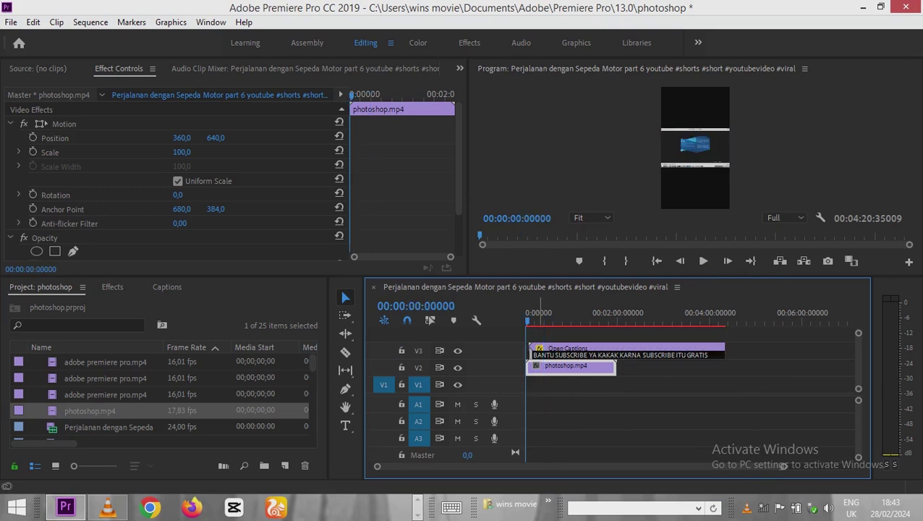
pyautogui.press('=')
pyautogui.press('space')
pyautogui.press('=')
pyautogui.press('=')
pyautogui.press('=')
pyautogui.press('Home')
pyautogui.press('space')
pyautogui.press('space')
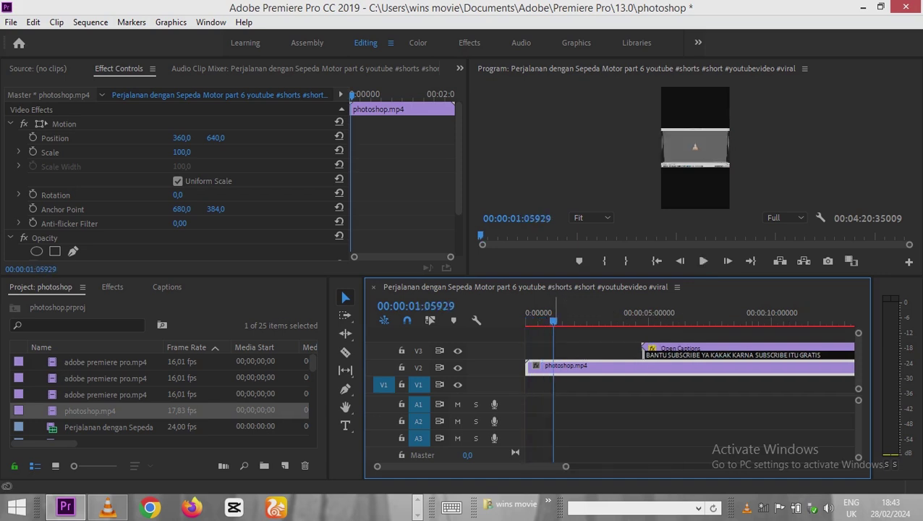
pyautogui.press('Left')
pyautogui.press('Left')
pyautogui.press('Left')
pyautogui.press('Right')
pyautogui.press('Right')
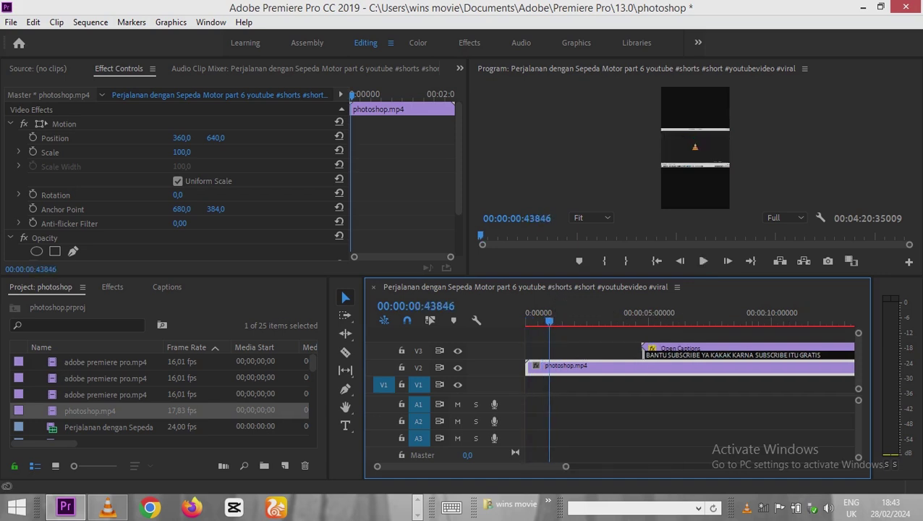
pyautogui.moveTo(673, 353); pyautogui.dragTo(580, 353)
# Step: Preview the caption timing and trim the caption to end with photoshop.mp4
pyautogui.press('space')
pyautogui.press('-')
pyautogui.press('-')
pyautogui.press('-')
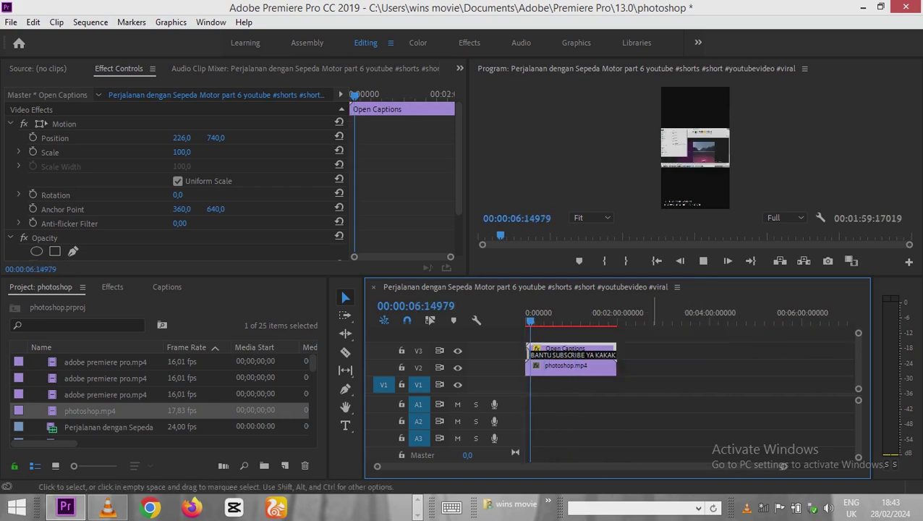
pyautogui.press('space')
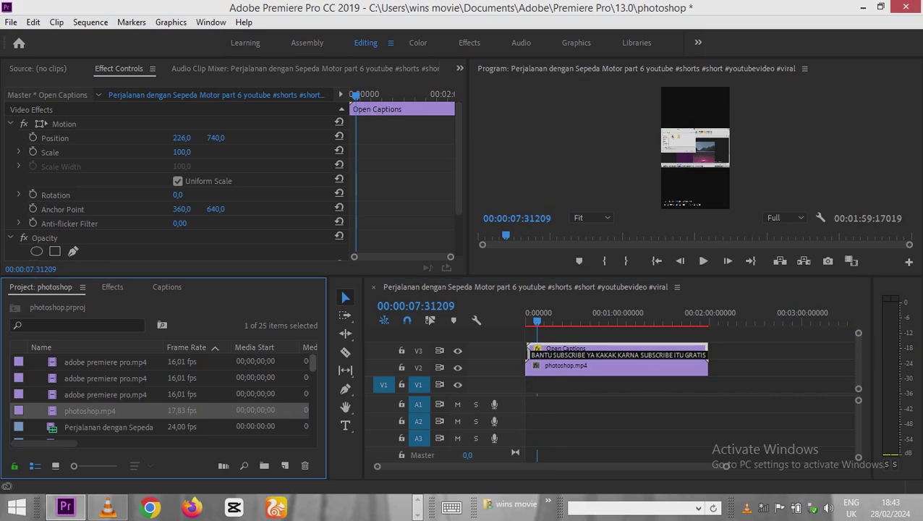
pyautogui.moveTo(312, 362); pyautogui.dragTo(312, 410)
# Step: Place the GROWTH_DECAY music on track A1 at 00:00 and preview it
pyautogui.moveTo(109, 426); pyautogui.dragTo(614, 403)
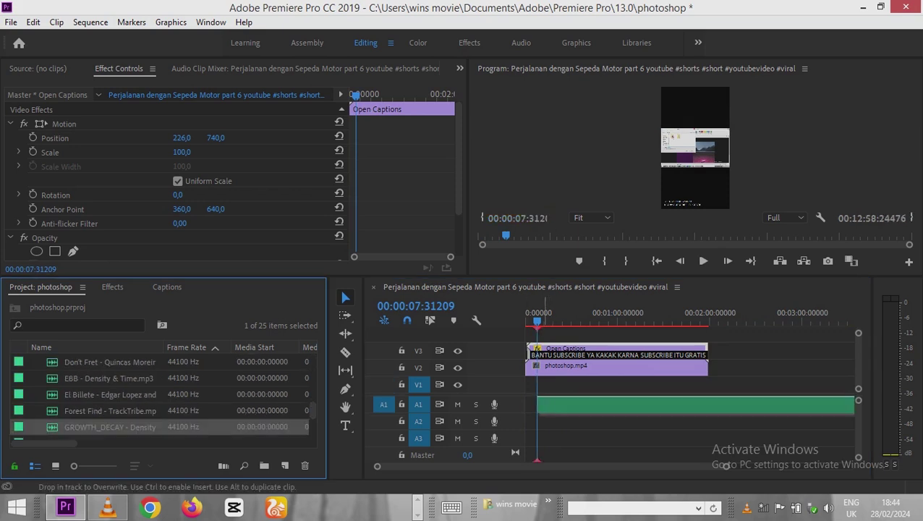
pyautogui.moveTo(553, 311); pyautogui.dragTo(535, 404)
pyautogui.press('Home')
pyautogui.press('space')
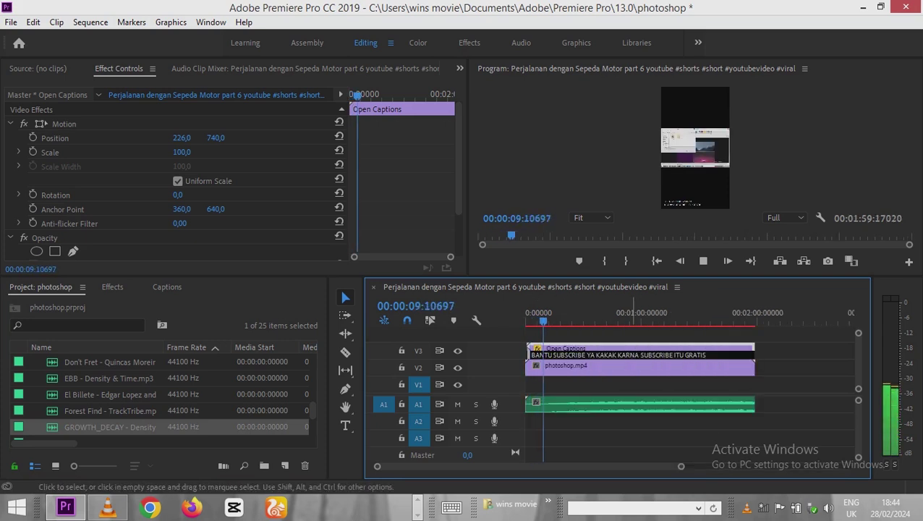
pyautogui.press('space')
# Step: Select photoshop.mp4 on V2 and check the opening of the sequence
pyautogui.click(636, 368)
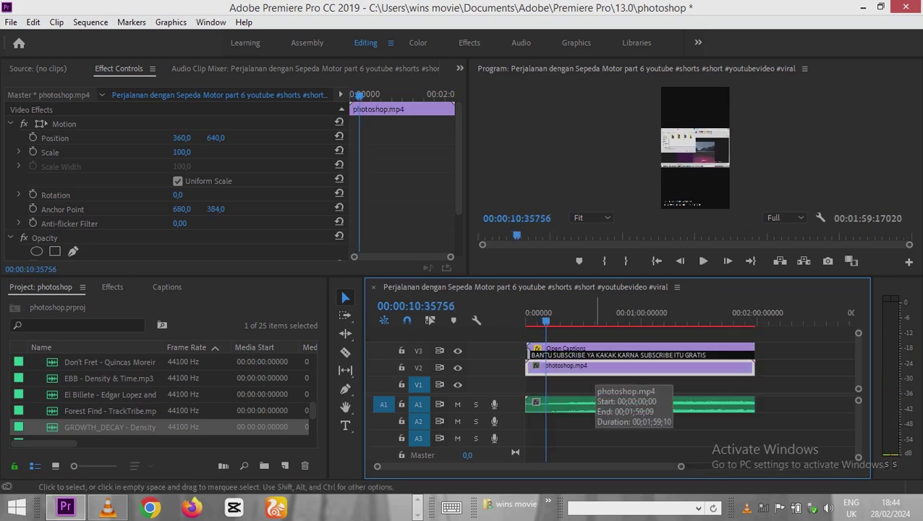
pyautogui.press('Home')
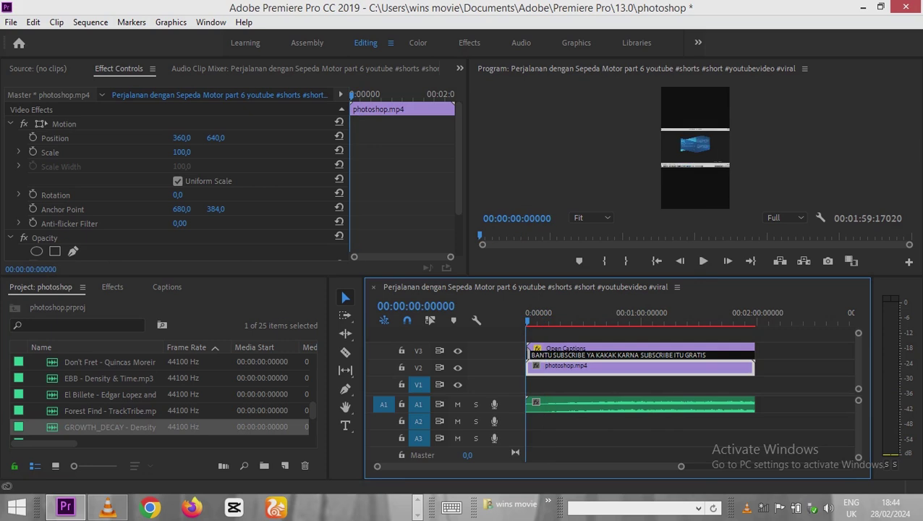
pyautogui.press('=')
pyautogui.click(543, 313)
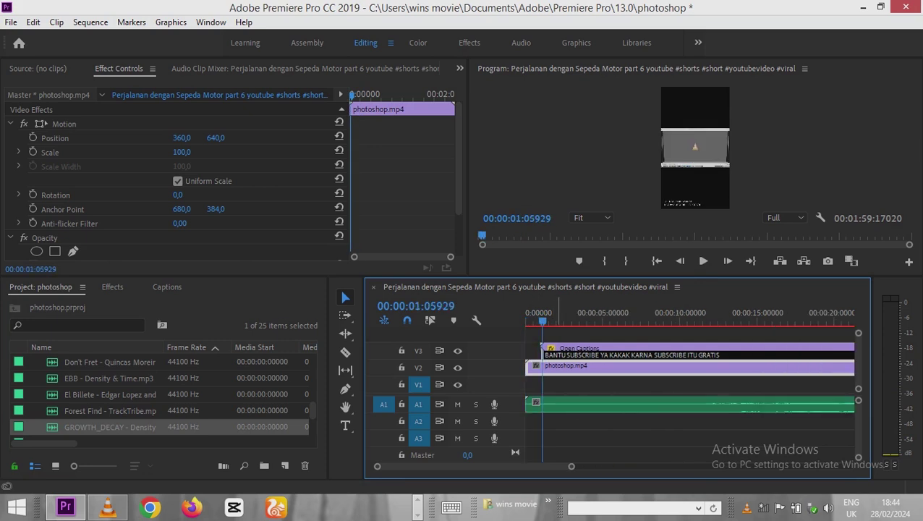
pyautogui.press('Home')
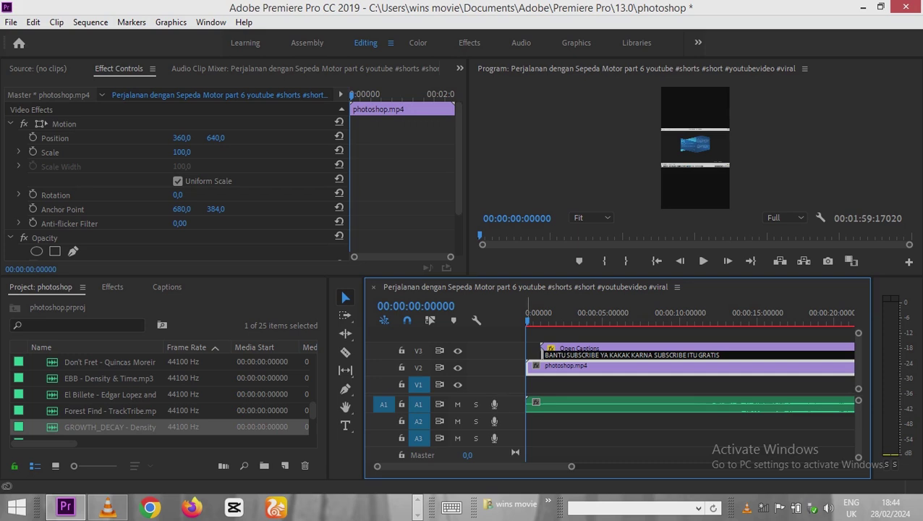
pyautogui.scroll(-1, 130, 506)
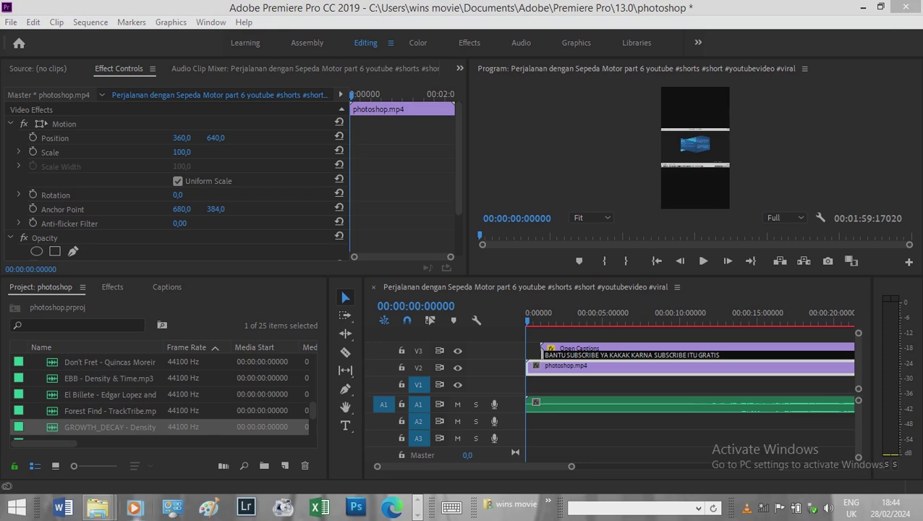
# Step: Drag the adobe premiere_1 image from the Pictures folder toward the Premiere taskbar icon
pyautogui.moveTo(97, 507)
pyautogui.click(88, 439)
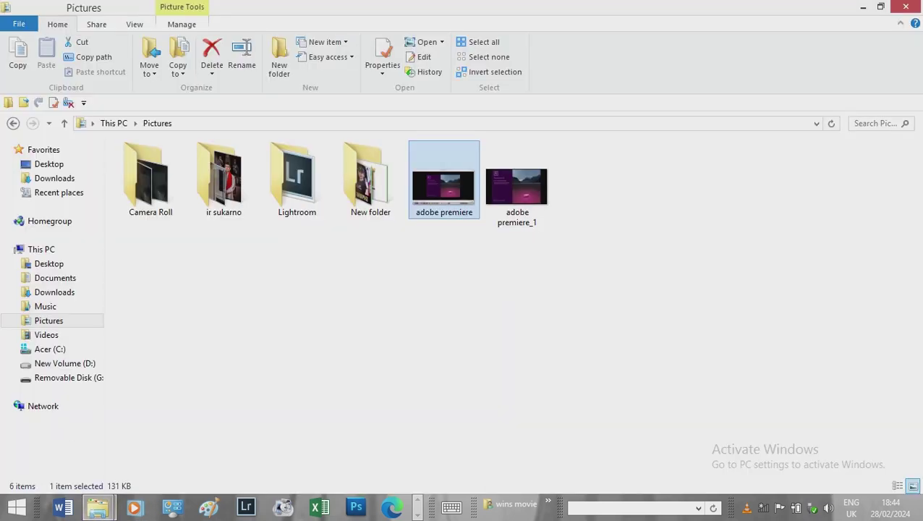
pyautogui.moveTo(516, 186); pyautogui.dragTo(432, 336)
pyautogui.hotkey('alt', 'Tab')
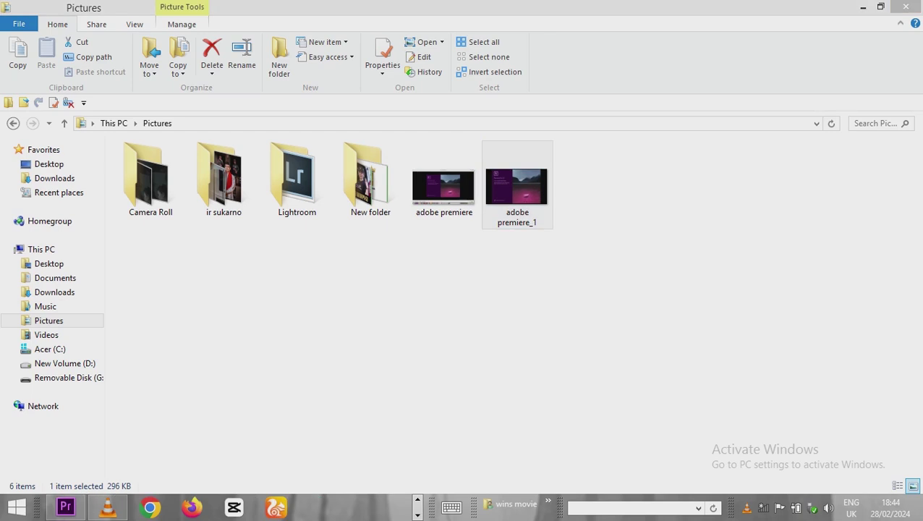
pyautogui.moveTo(516, 187); pyautogui.dragTo(65, 506)
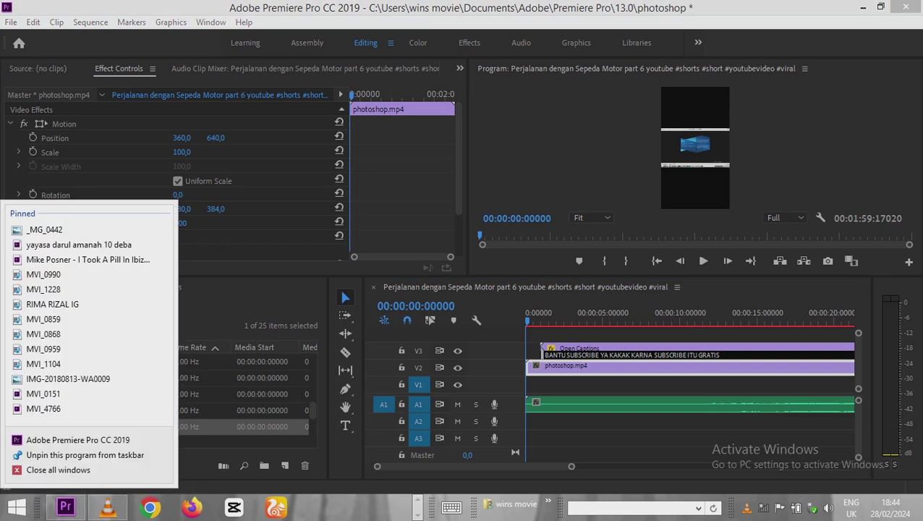
pyautogui.press('Escape')
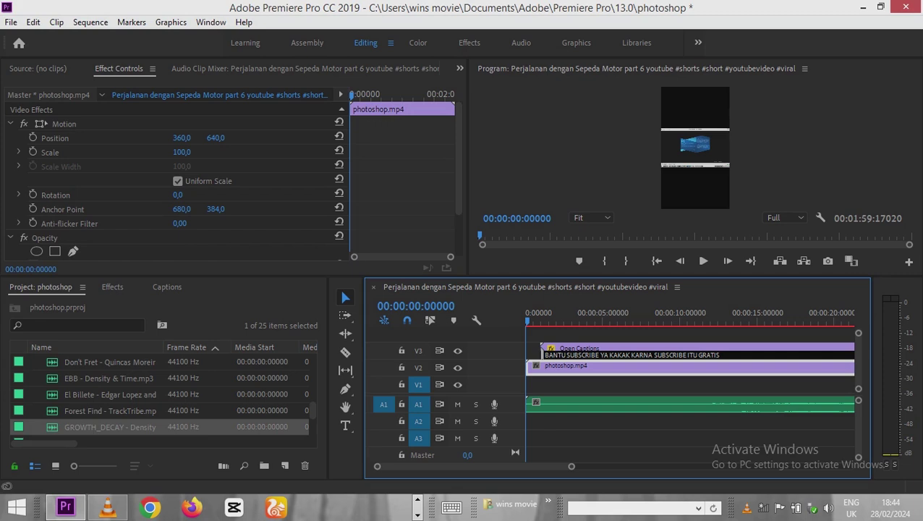
# Step: Retry carrying the adobe premiere_1 image from Pictures over to Premiere Pro
pyautogui.moveTo(98, 506)
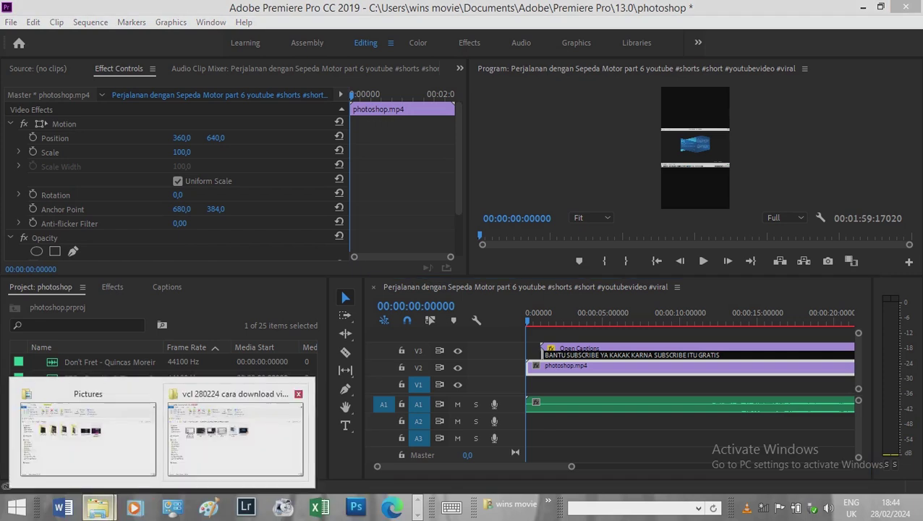
pyautogui.click(87, 438)
pyautogui.moveTo(516, 186); pyautogui.dragTo(431, 406)
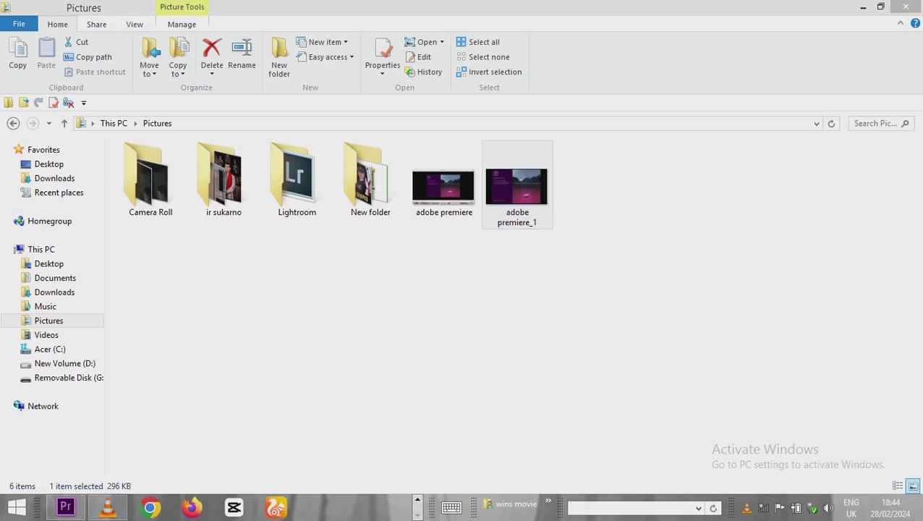
pyautogui.moveTo(517, 187); pyautogui.dragTo(65, 506)
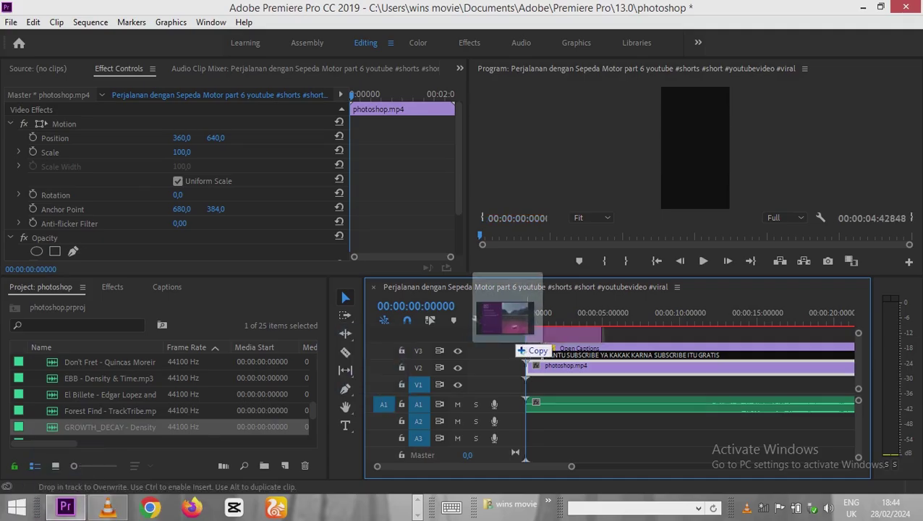
# Step: Place adobe premiere_1.jpg on the timeline, scale it to frame size, and trim it to 1 second
pyautogui.moveTo(65, 507); pyautogui.dragTo(536, 332)
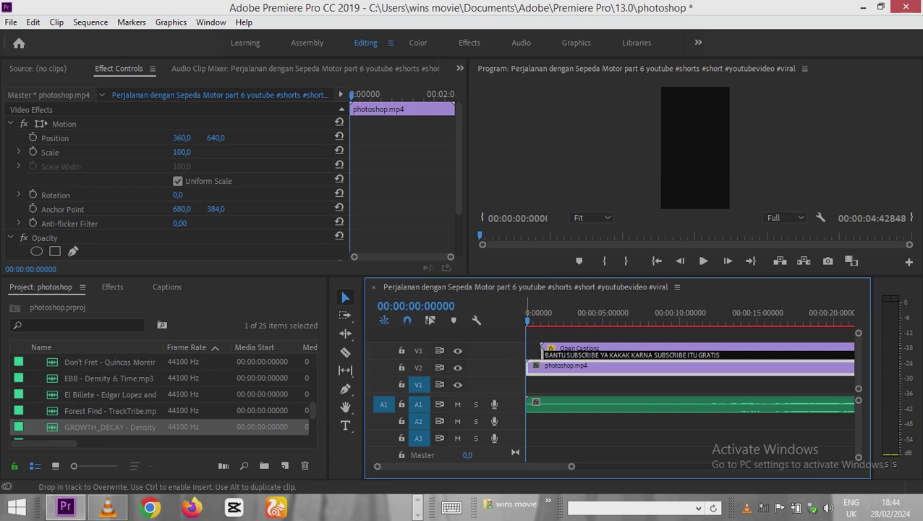
pyautogui.rightClick(550, 332)
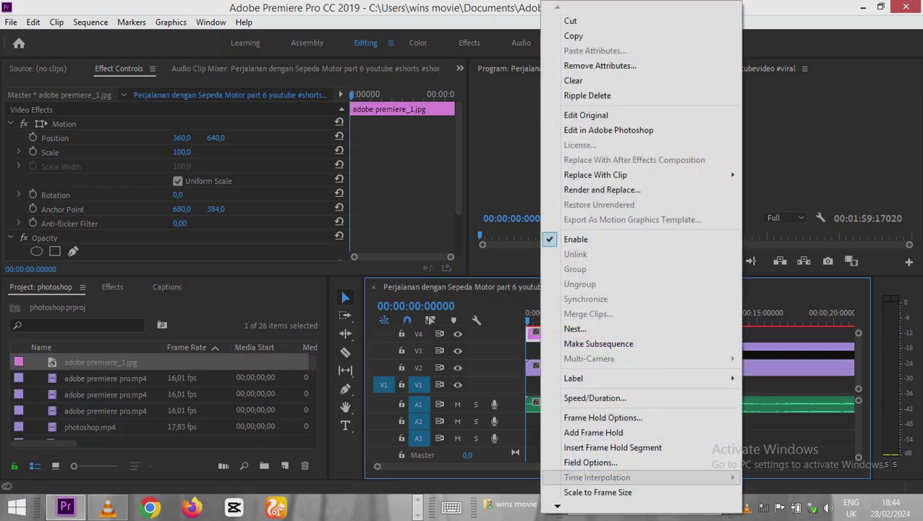
pyautogui.click(598, 490)
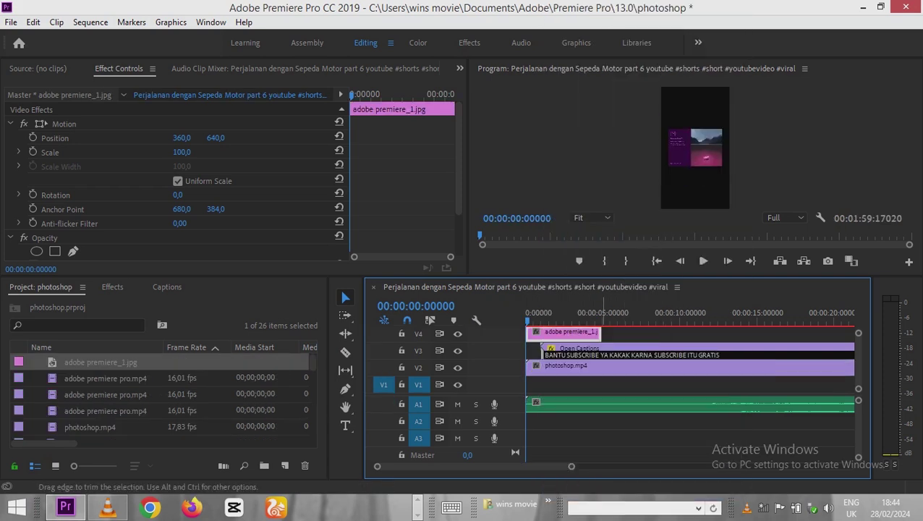
pyautogui.moveTo(599, 333); pyautogui.dragTo(540, 340)
# Step: Shift the caption and recording clips after the title image, move the image to V3, and preview
pyautogui.moveTo(579, 385); pyautogui.dragTo(580, 304)
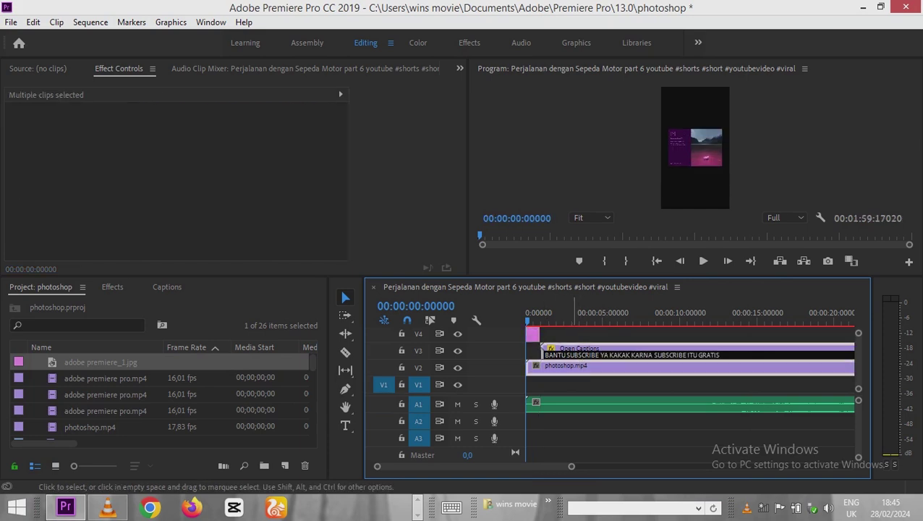
pyautogui.moveTo(578, 365); pyautogui.dragTo(593, 365)
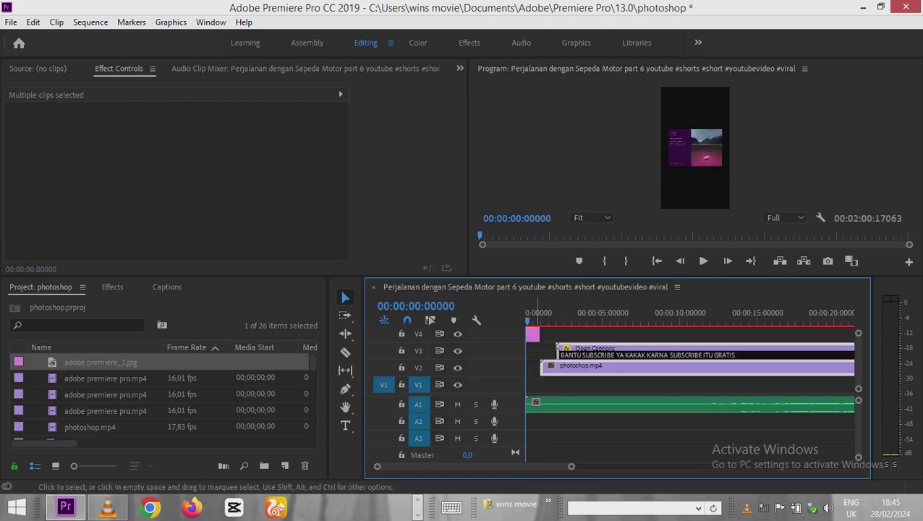
pyautogui.moveTo(532, 334); pyautogui.dragTo(532, 351)
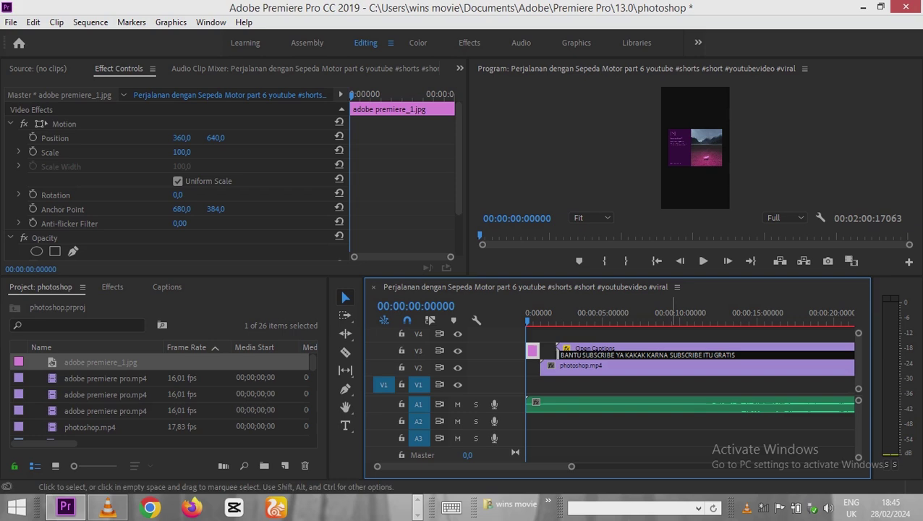
pyautogui.press('space')
pyautogui.press('-')
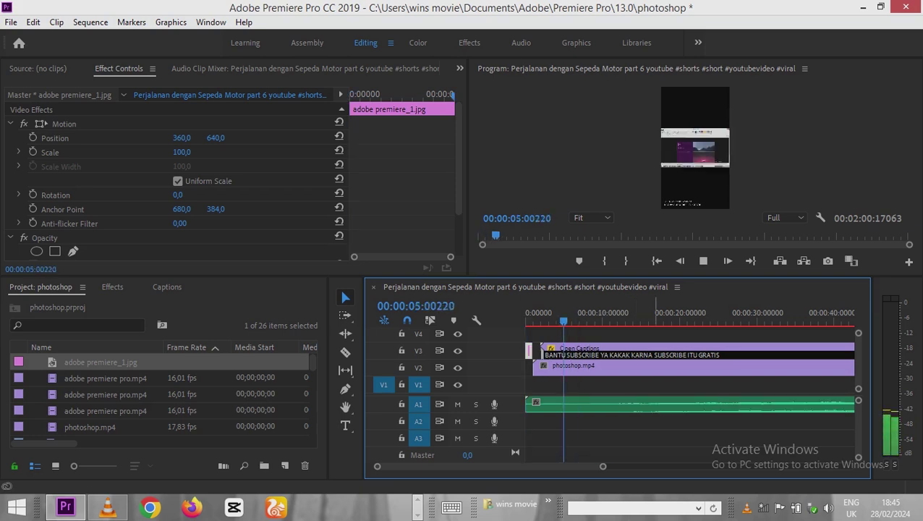
# Step: Select the GROWTH_DECAY music and zoom the timeline into the sequence's ending
pyautogui.click(651, 404)
pyautogui.press('\\')
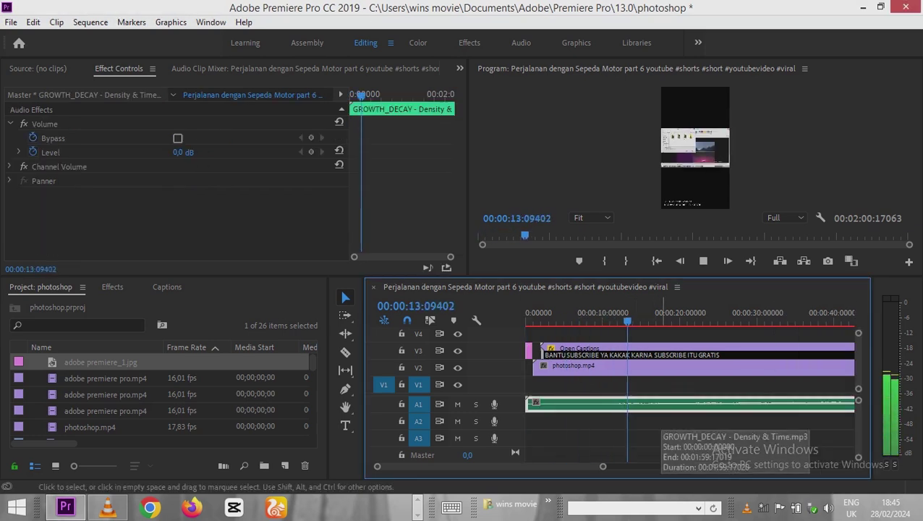
pyautogui.click(747, 313)
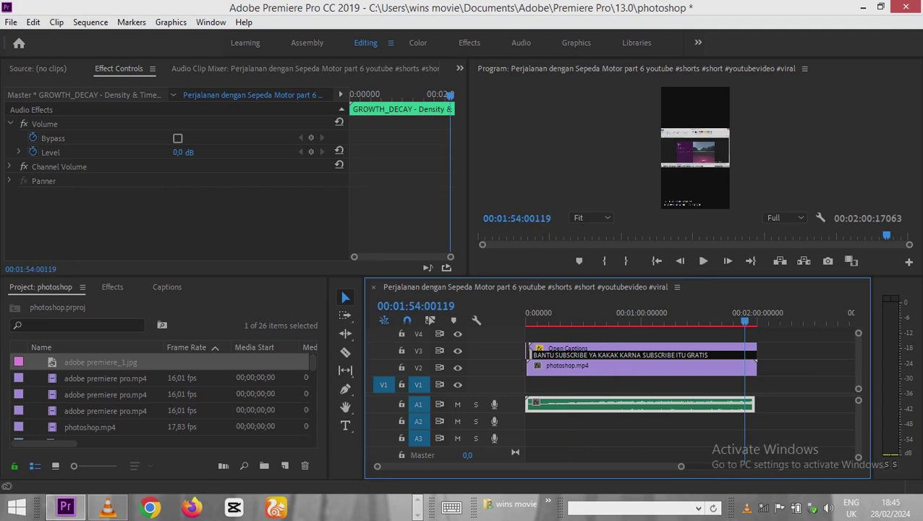
pyautogui.press('=')
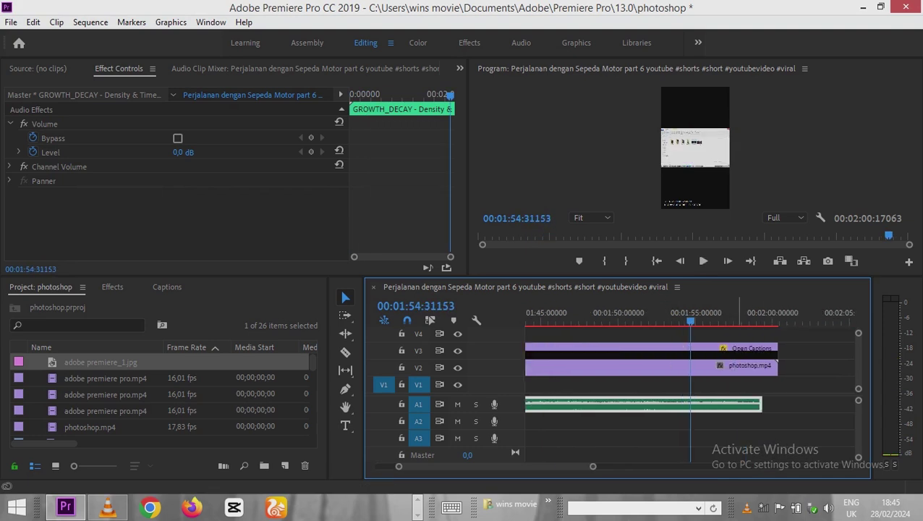
# Step: Extend the A1 music clip to the end of the video clips, check the ending, and reselect the music
pyautogui.moveTo(761, 403); pyautogui.dragTo(777, 404)
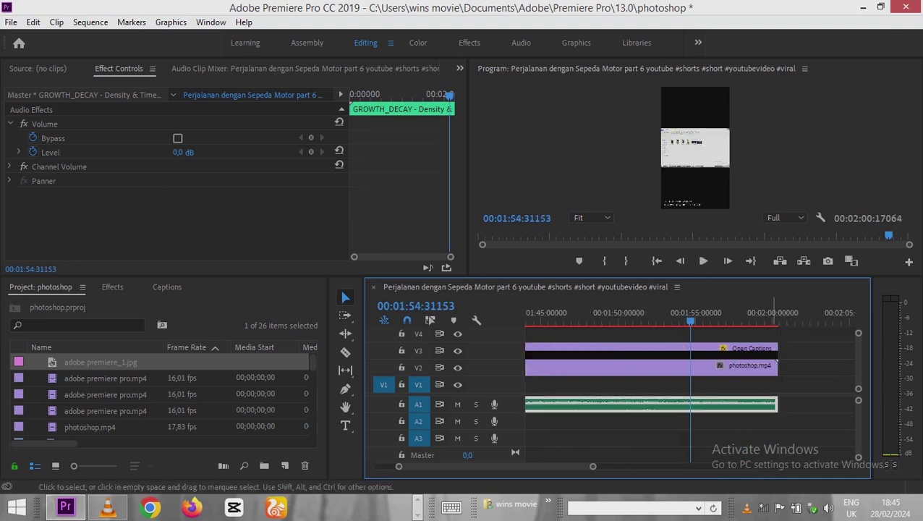
pyautogui.press('space')
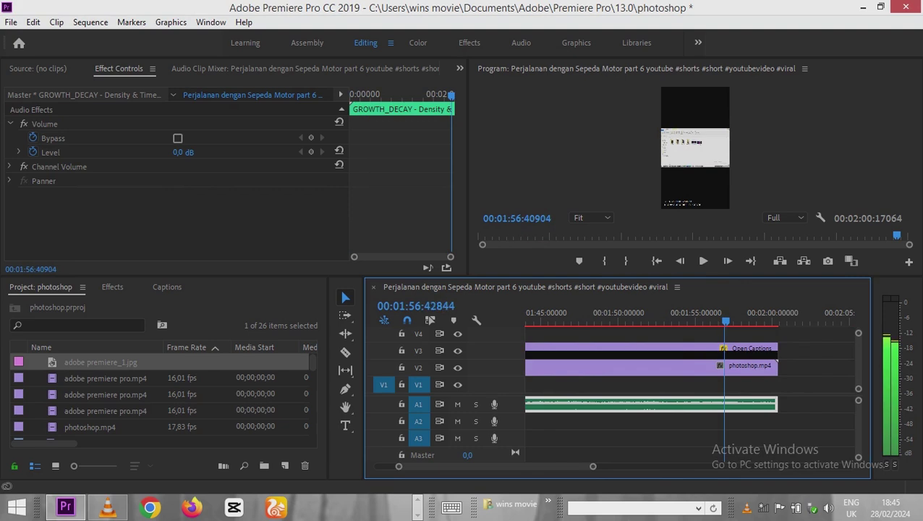
pyautogui.press('space')
pyautogui.click(651, 348)
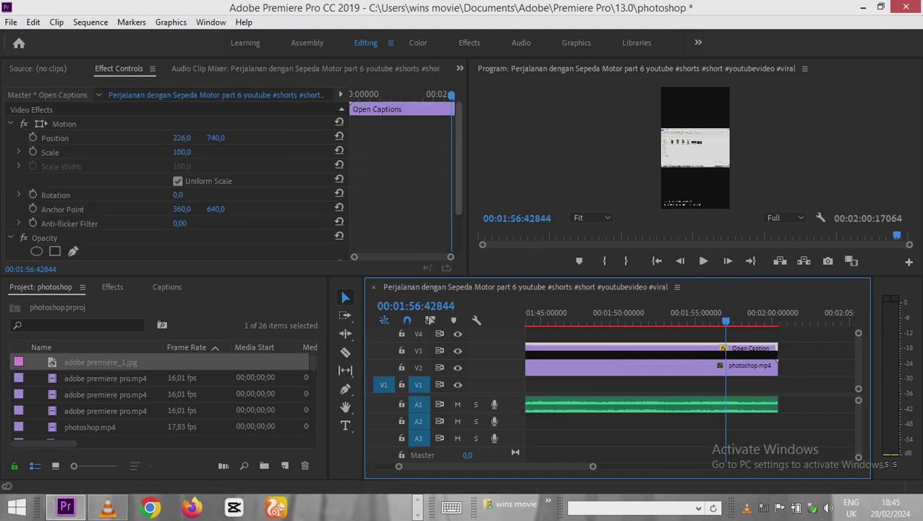
pyautogui.scroll(-3, 174, 174)
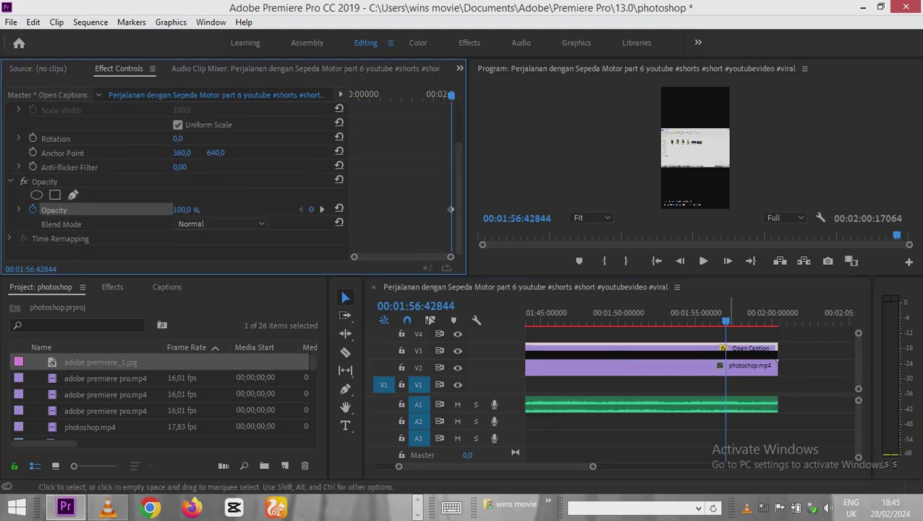
pyautogui.click(582, 366)
pyautogui.scroll(-2, 311, 212)
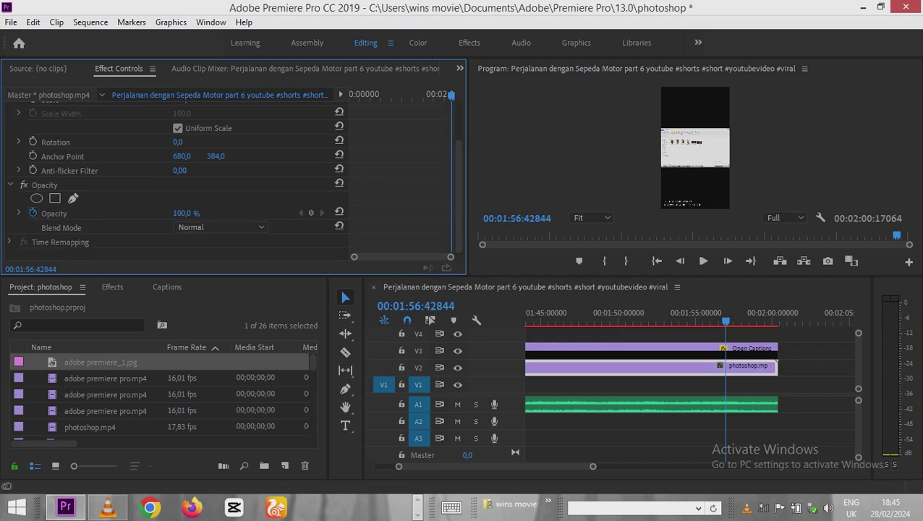
pyautogui.click(651, 404)
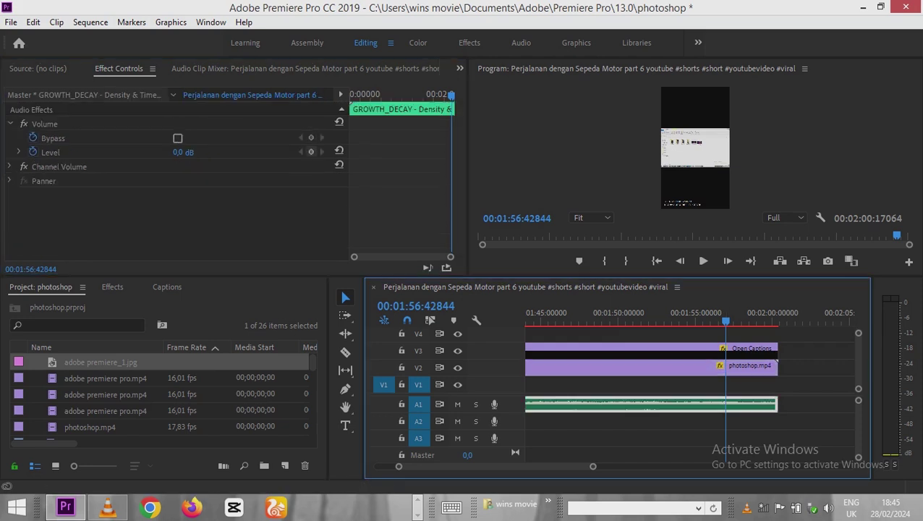
# Step: Keyframe the music volume down to -287.5 dB at the sequence end
pyautogui.click(311, 152)
pyautogui.hotkey('shift', '3')
pyautogui.press('Down')
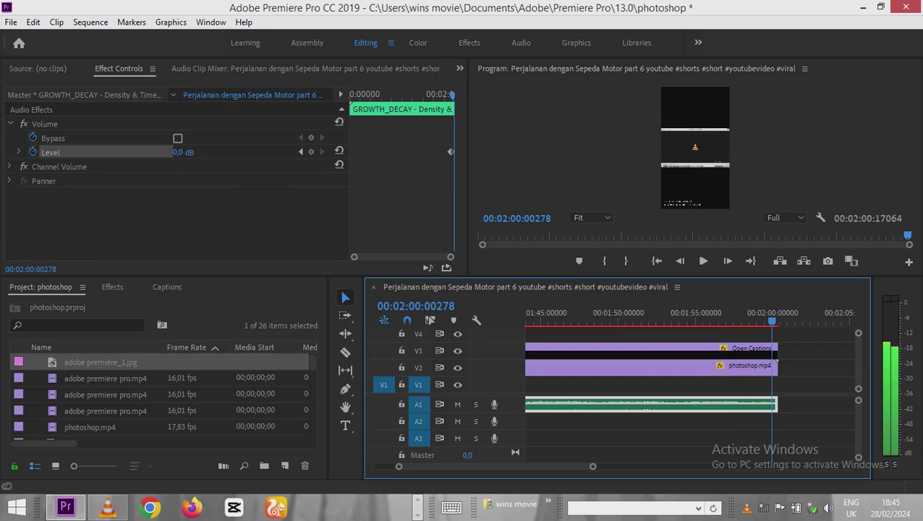
pyautogui.moveTo(183, 151); pyautogui.dragTo(145, 152)
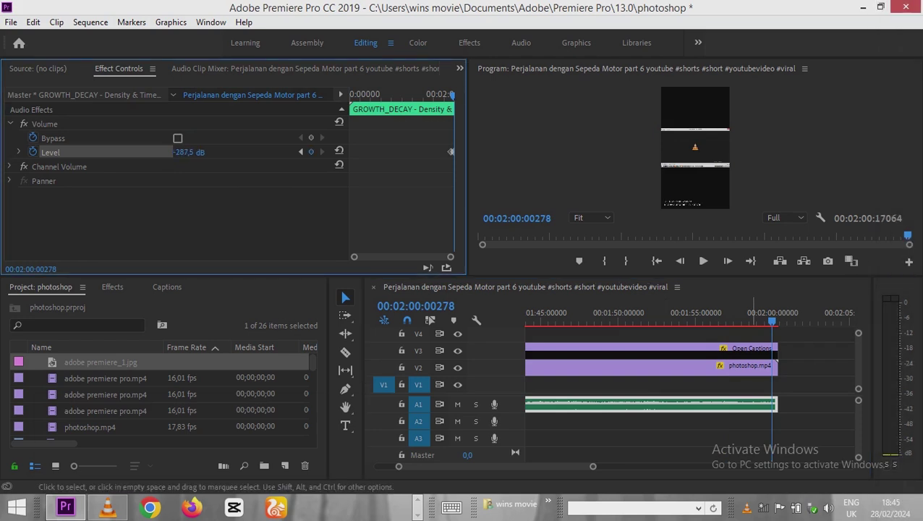
# Step: Keyframe opacity to 0% at the end for both photoshop.mp4 and the Open Captions clip
pyautogui.click(745, 365)
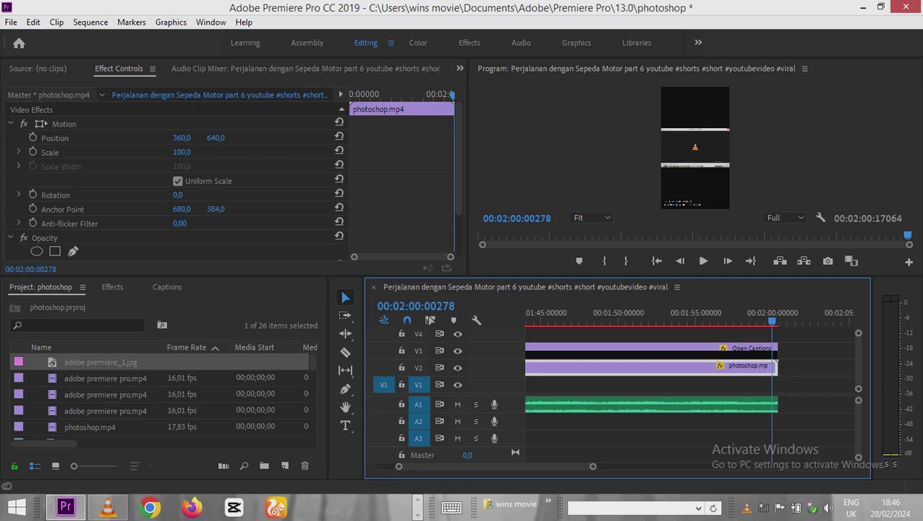
pyautogui.scroll(-2, 231, 166)
pyautogui.moveTo(177, 210); pyautogui.dragTo(131, 210)
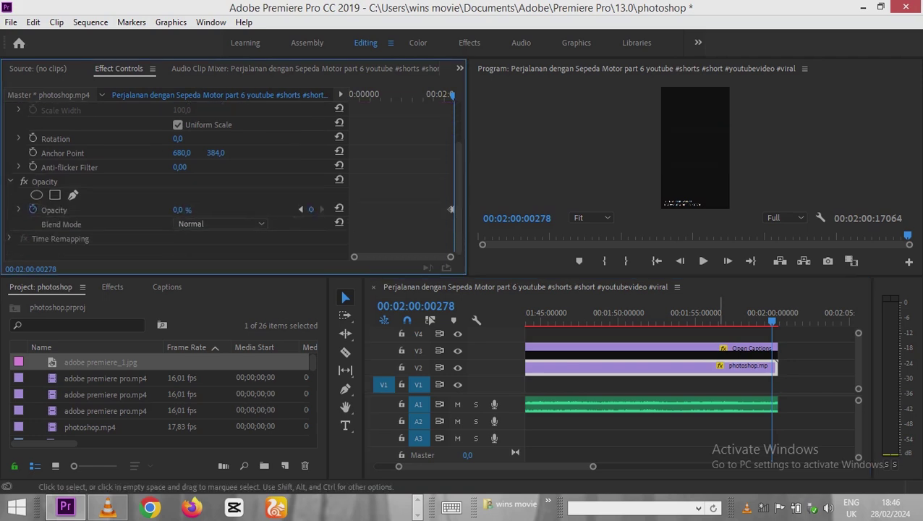
pyautogui.click(774, 349)
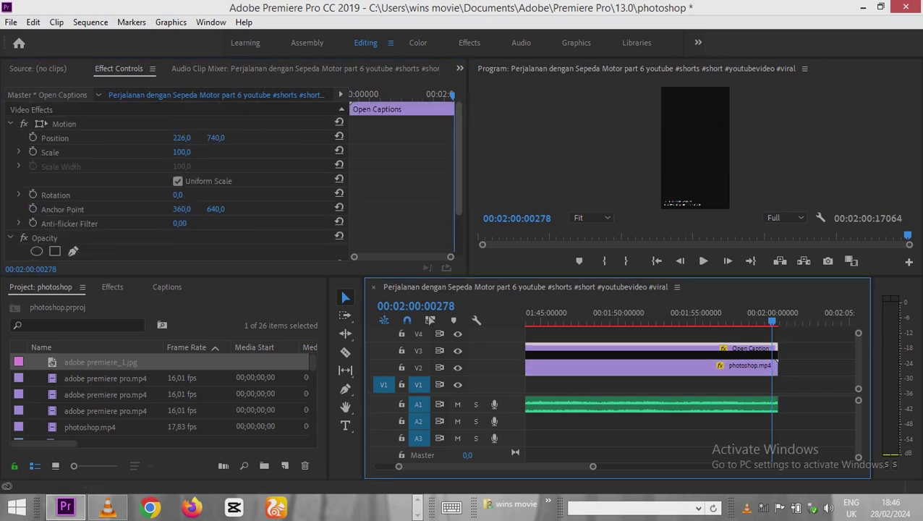
pyautogui.scroll(-2, 232, 166)
pyautogui.moveTo(182, 210); pyautogui.dragTo(137, 210)
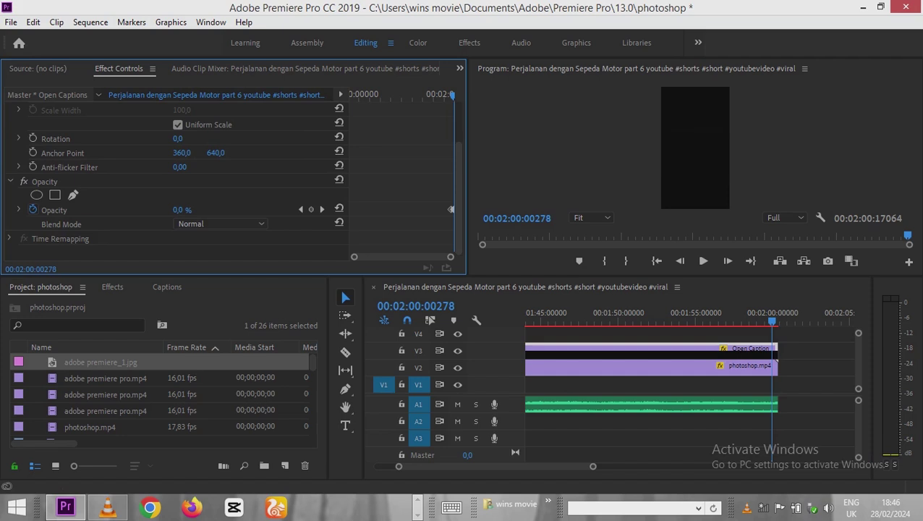
# Step: Select every clip in the sequence and bring up the timeline ruler's context menu
pyautogui.hotkey('ctrl', 'a')
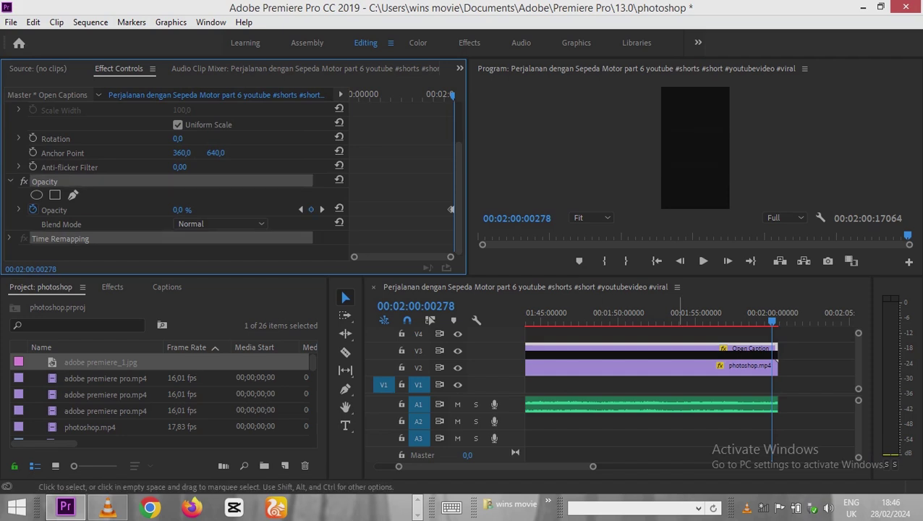
pyautogui.hotkey('shift', '3')
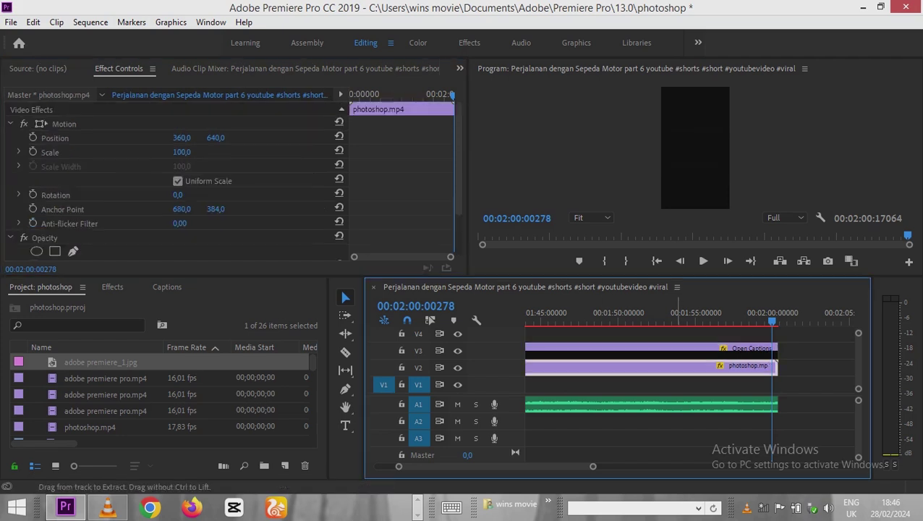
pyautogui.hotkey('ctrl', 'a')
pyautogui.rightClick(680, 317)
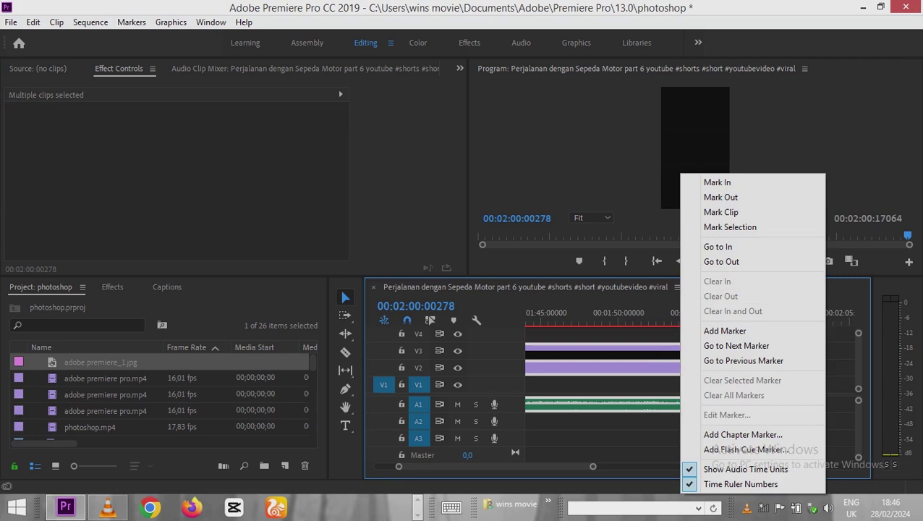
# Step: Mark in and out points around the selection, then open File > Export > Media
pyautogui.click(731, 227)
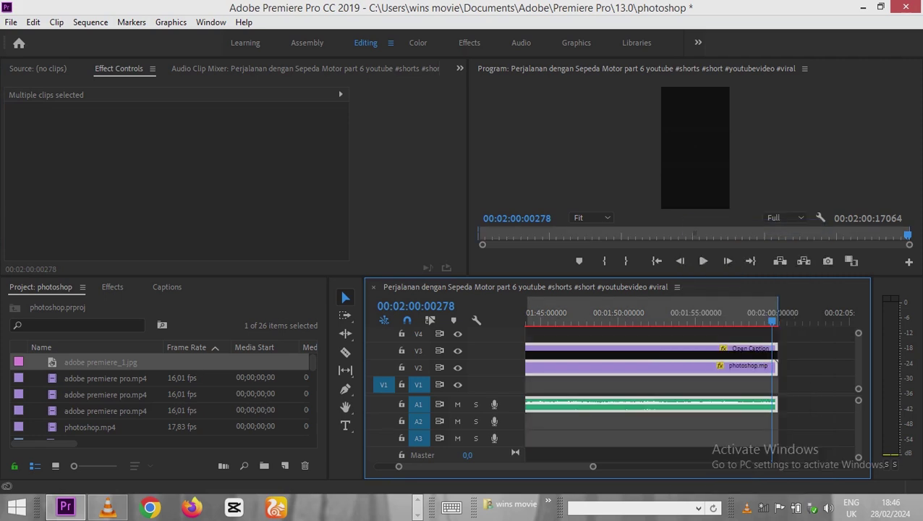
pyautogui.click(10, 22)
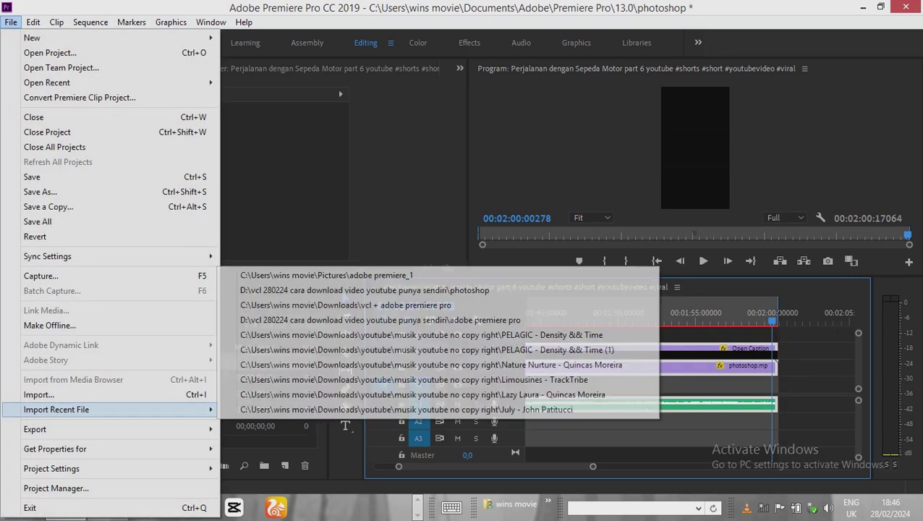
pyautogui.moveTo(44, 429)
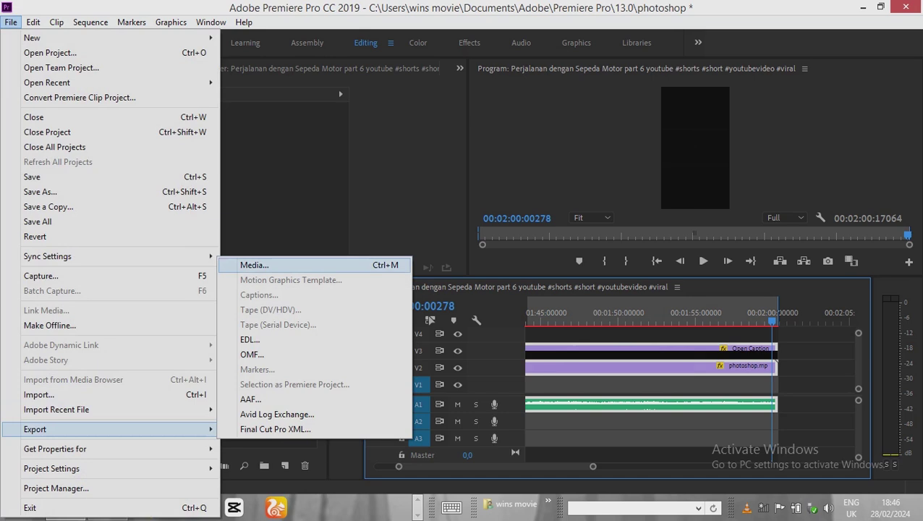
pyautogui.click(253, 265)
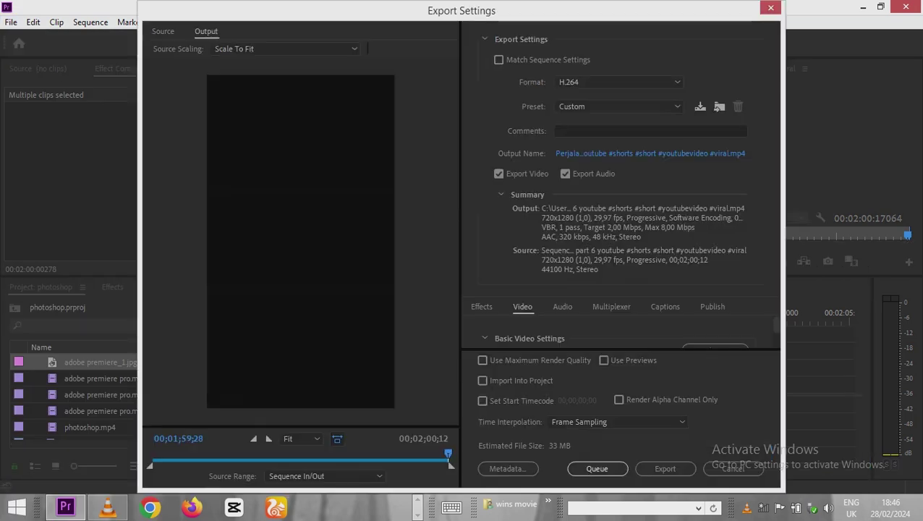
# Step: Rename the output file from 'vcl + adobe premiere pro' to 'photoshop + adobe premiere pro' in Downloads
pyautogui.click(579, 154)
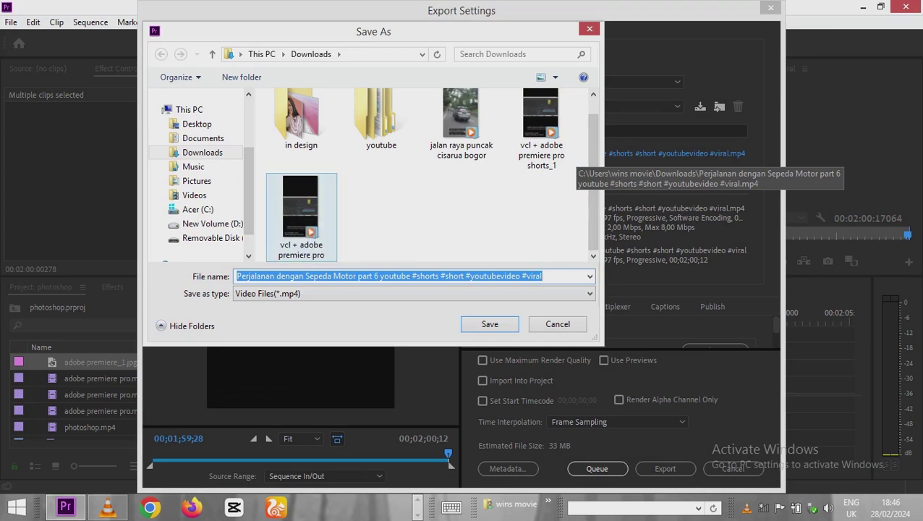
pyautogui.click(301, 210)
pyautogui.press('Tab')
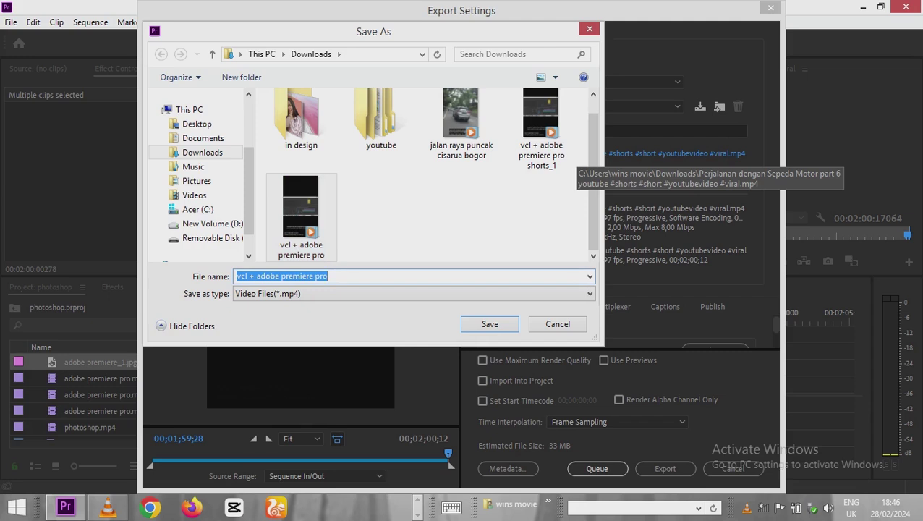
pyautogui.click(251, 275)
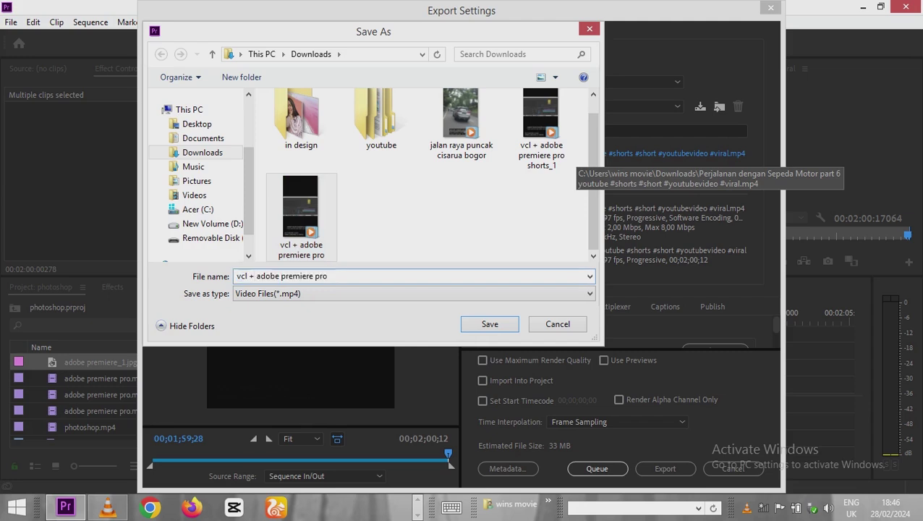
pyautogui.press('BackSpace')
pyautogui.press('BackSpace')
pyautogui.press('BackSpace')
pyautogui.press('BackSpace')
pyautogui.press('BackSpace')
pyautogui.press('BackSpace')
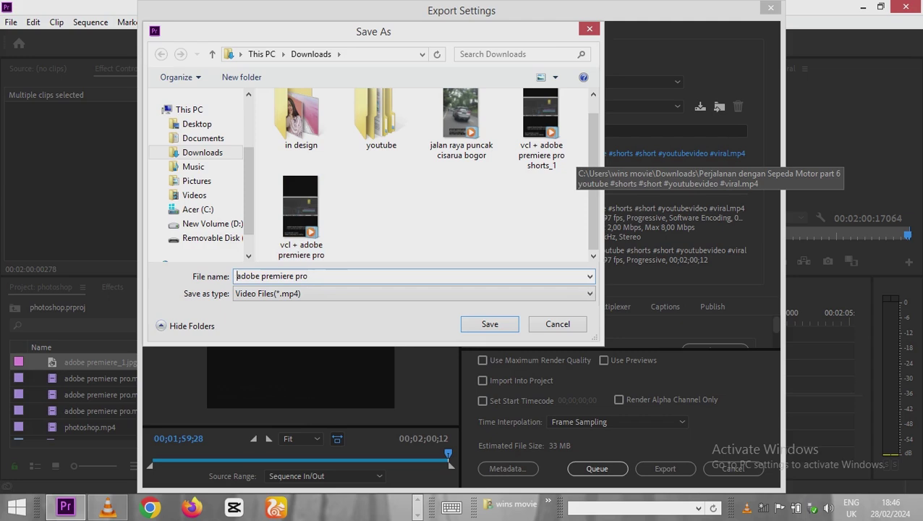
pyautogui.write('p')
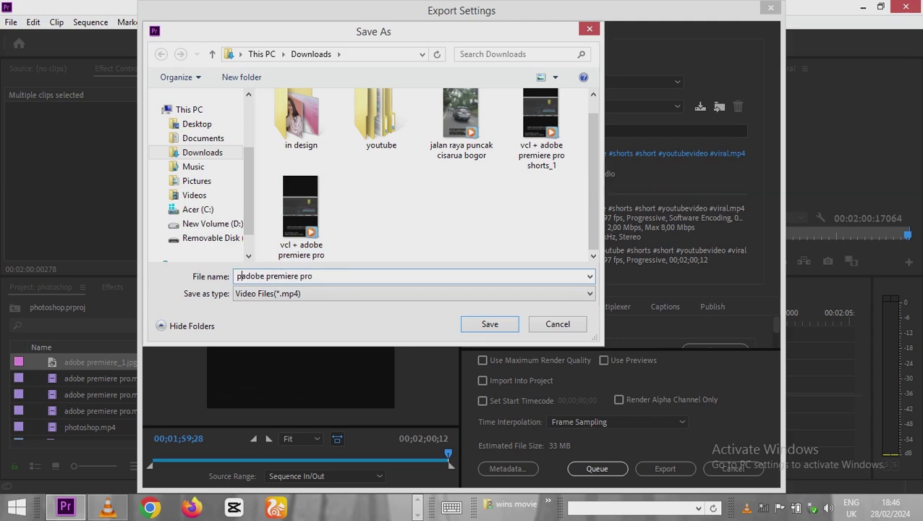
pyautogui.write('hoto')
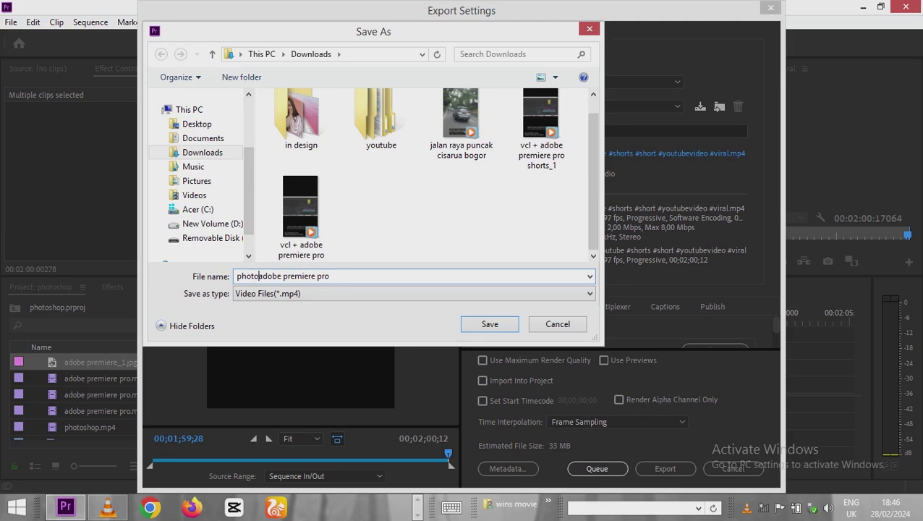
pyautogui.write('shop ')
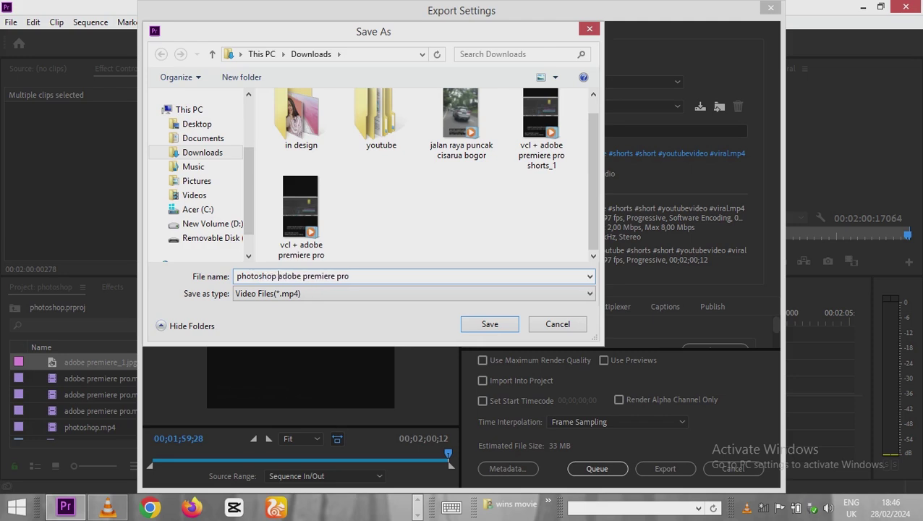
pyautogui.write('+')
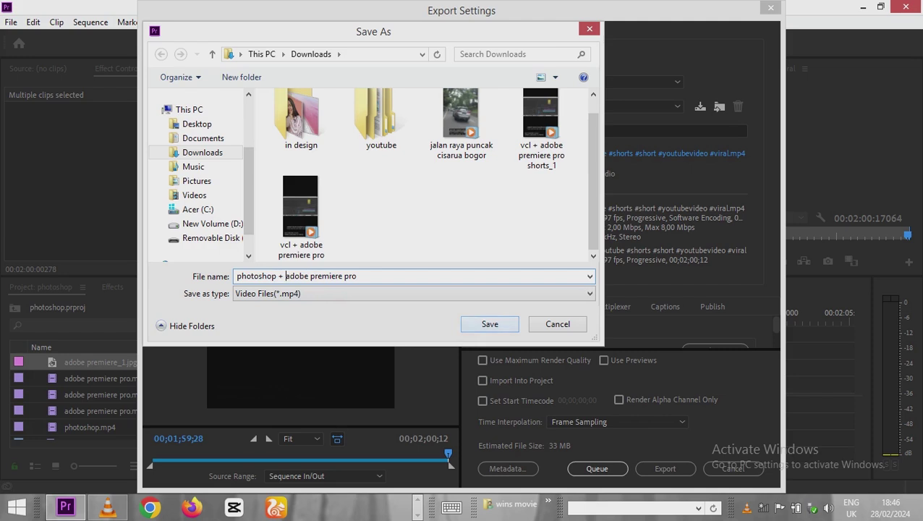
pyautogui.press('Return')
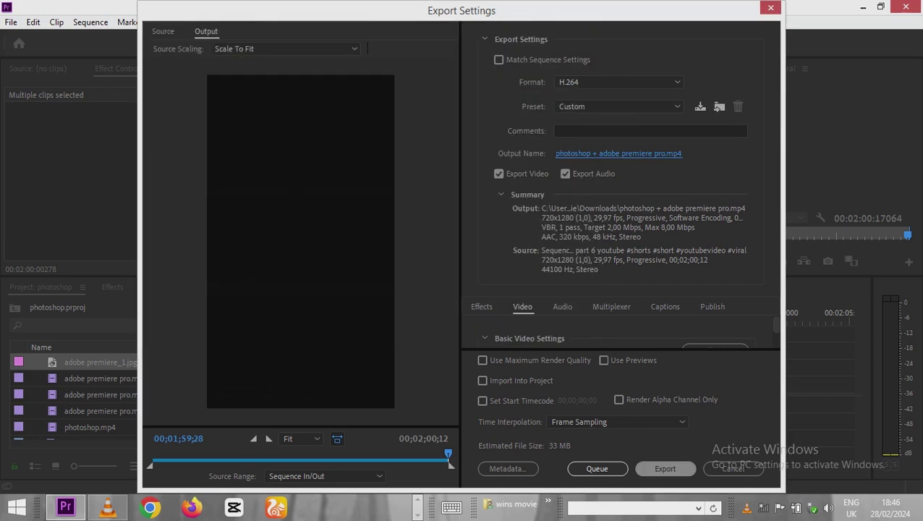
# Step: Export the sequence as H.264 MP4, then bring VLC media player to the front once it finishes
pyautogui.scroll(-5, 622, 332)
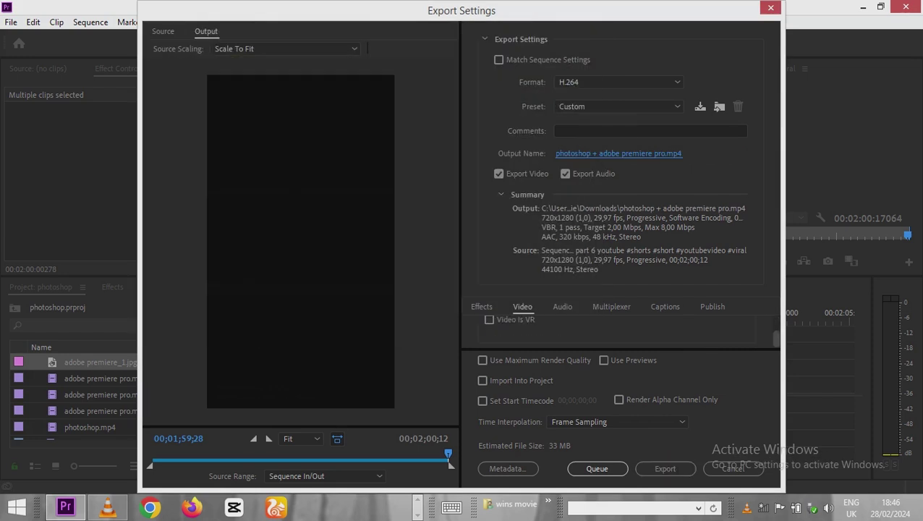
pyautogui.scroll(-3, 622, 333)
pyautogui.scroll(1, 622, 329)
pyautogui.click(665, 468)
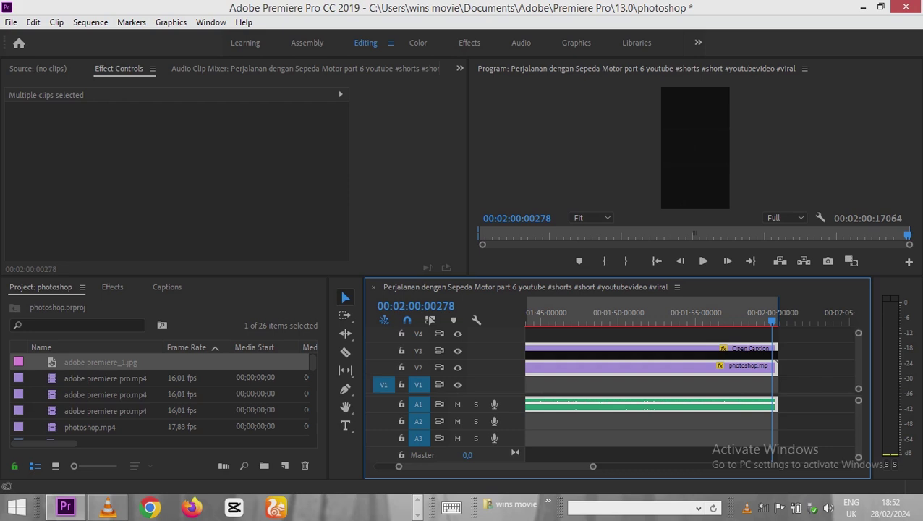
pyautogui.click(107, 506)
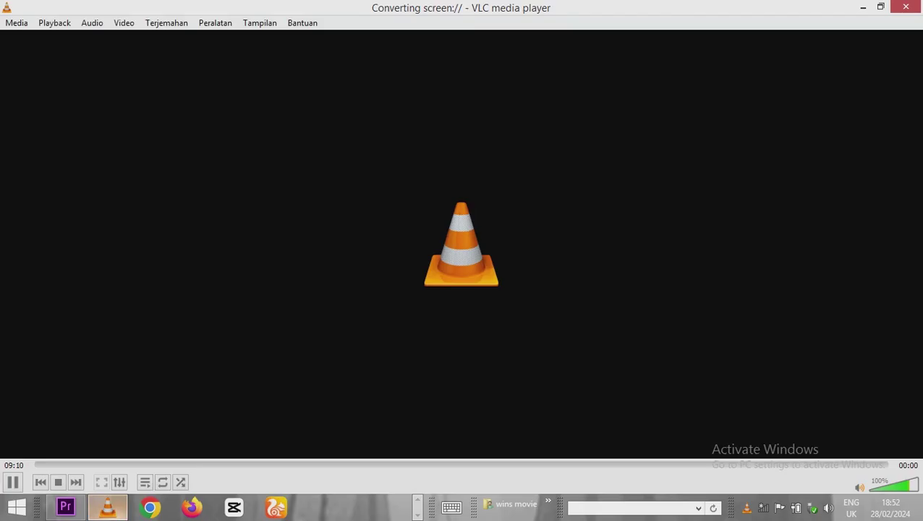